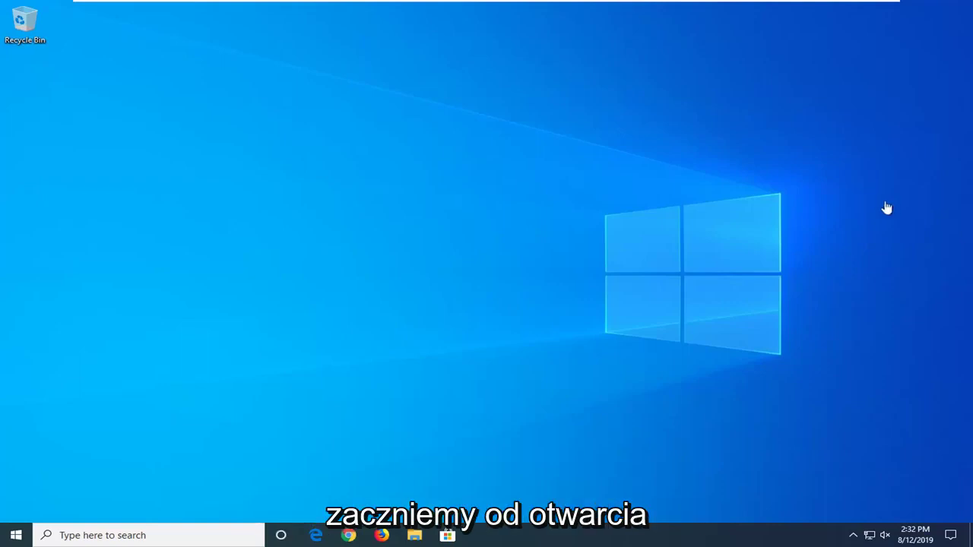
Step: Search the Start menu for 'index' and open Indexing Options
click(17, 537)
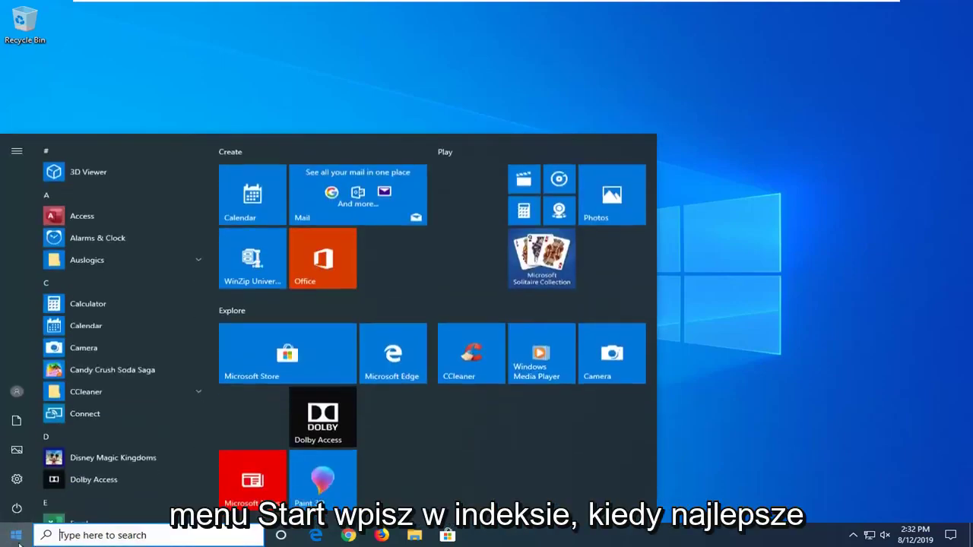
text(ind)
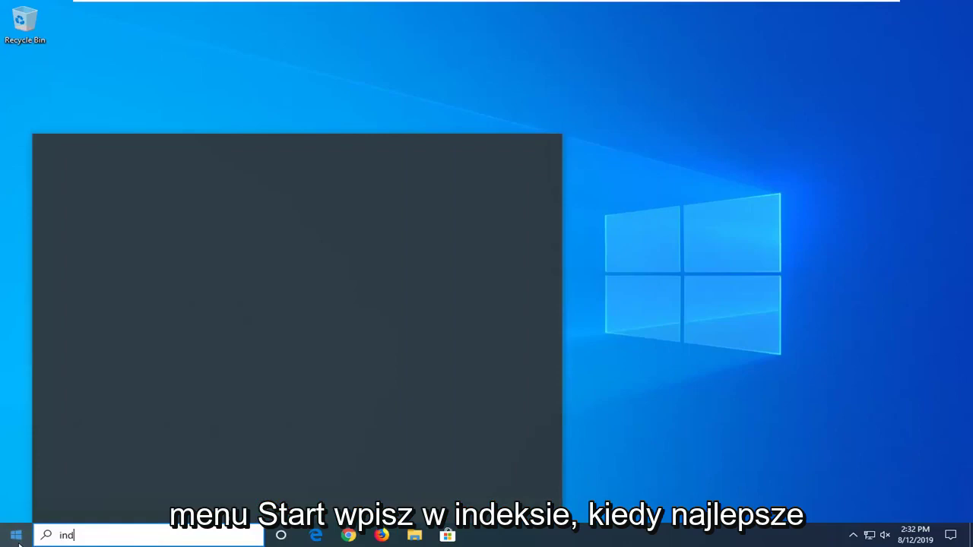
text(ex)
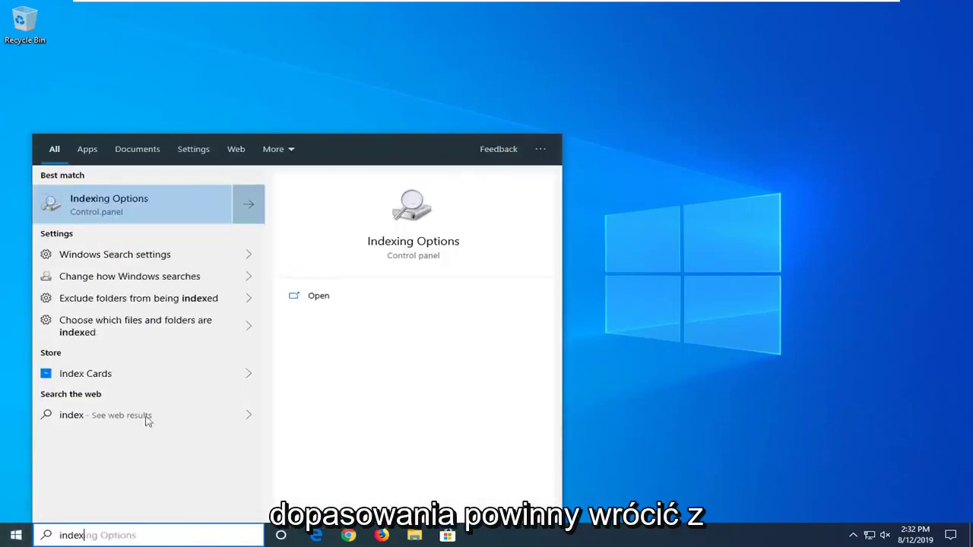
click(108, 205)
Step: Move Indexing Options aside and request a search index rebuild from the Advanced settings
drag(262, 130, 372, 110)
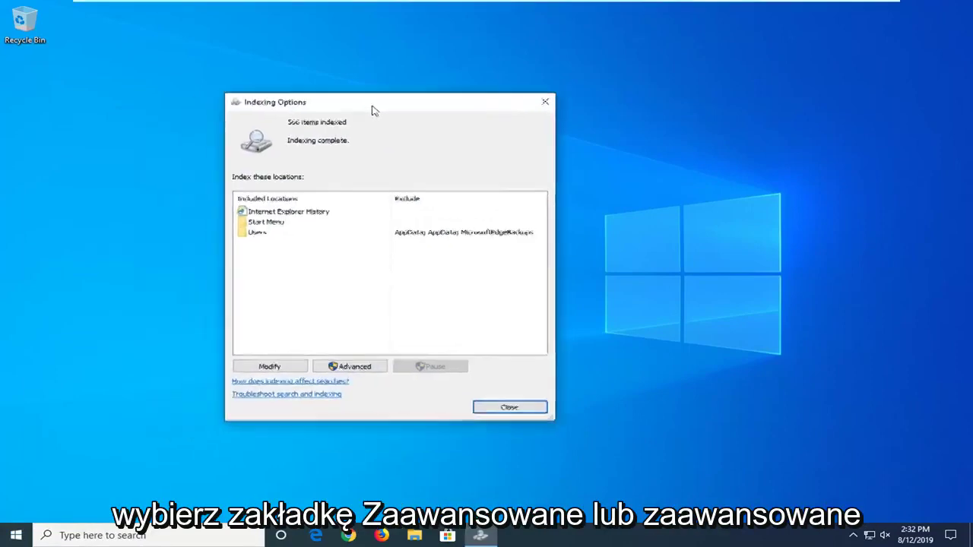
click(417, 402)
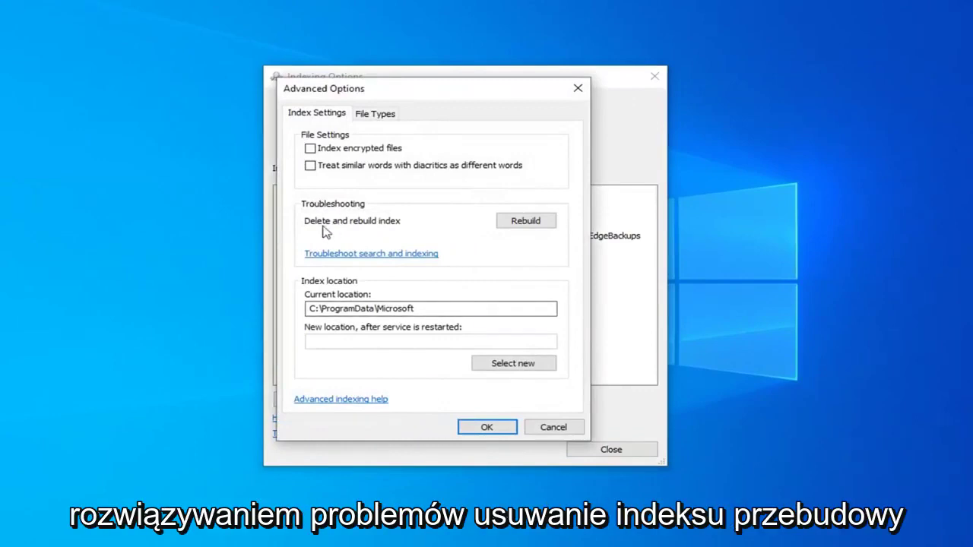
click(526, 226)
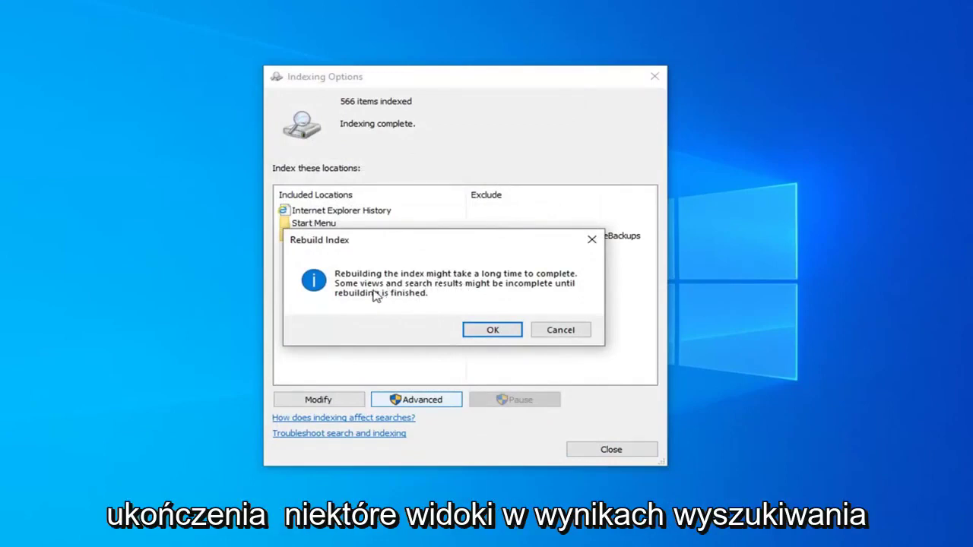
Step: Confirm the Rebuild Index prompt and let indexing complete with 566 items indexed
click(491, 330)
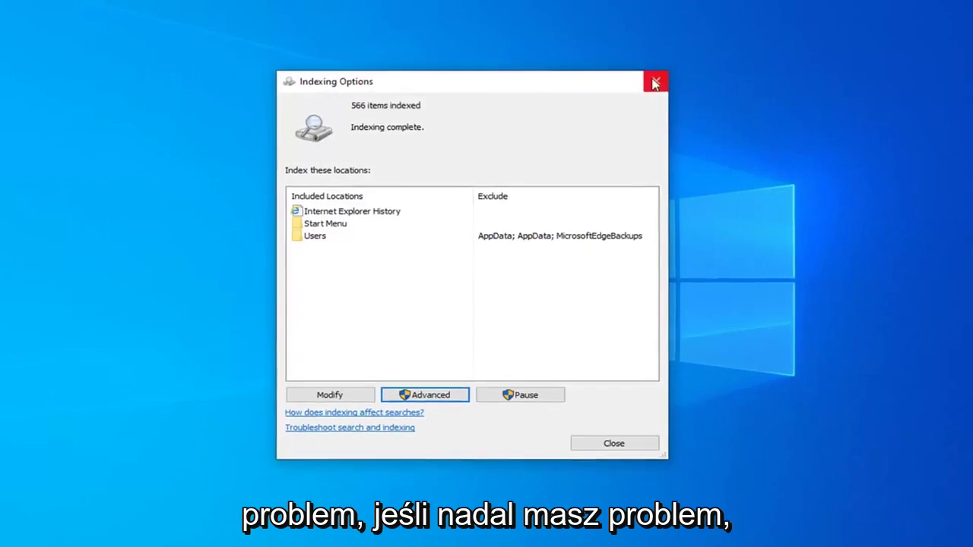
Step: Close Indexing Options and launch regedit as administrator from Start search
click(654, 84)
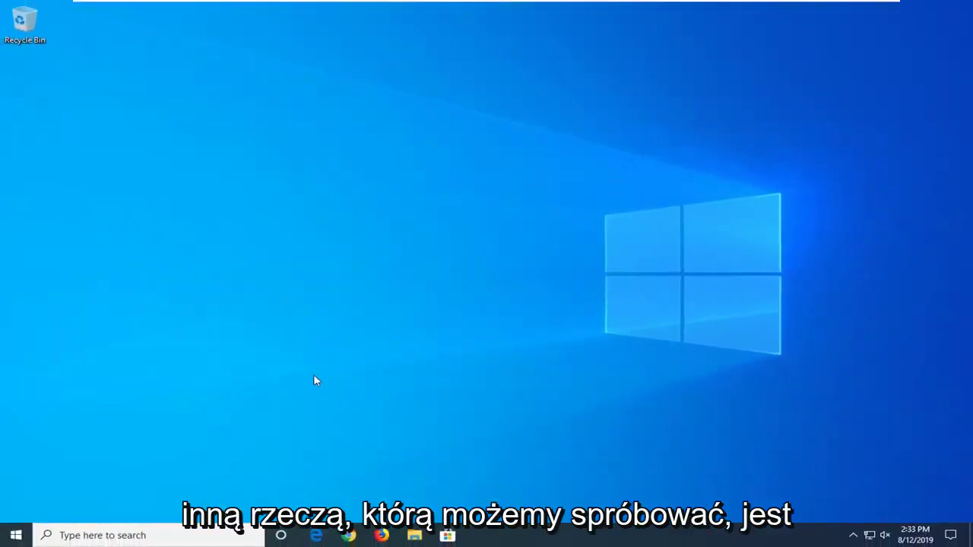
click(15, 535)
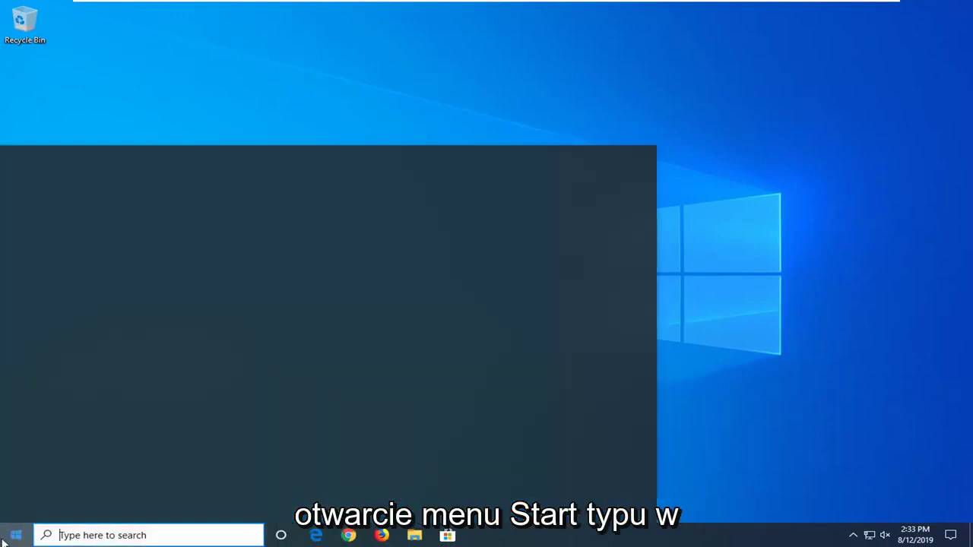
text(reg)
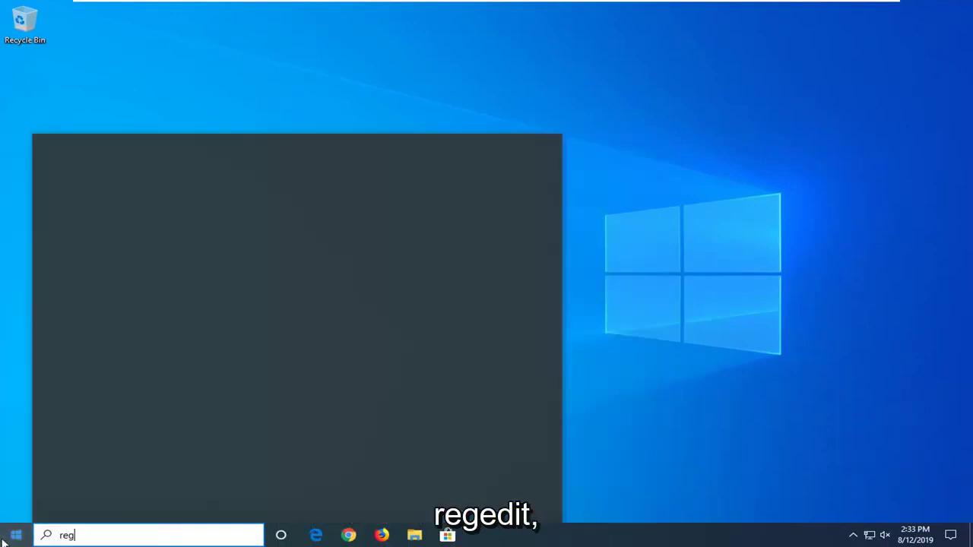
text(edit)
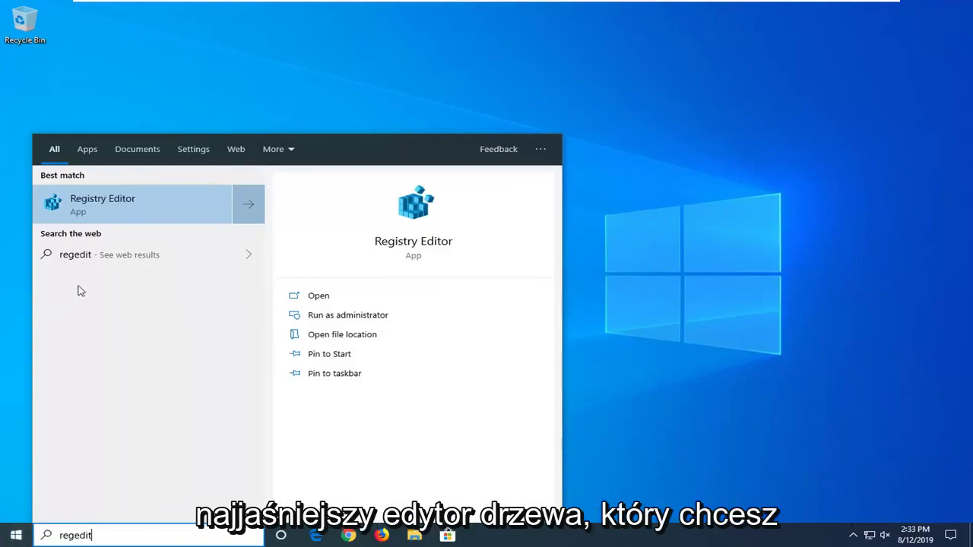
right_click(97, 215)
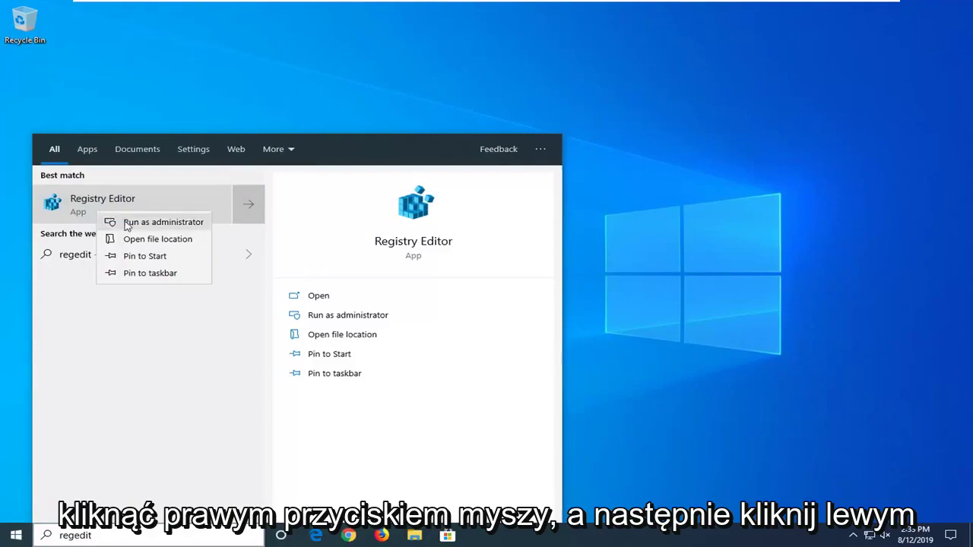
click(137, 222)
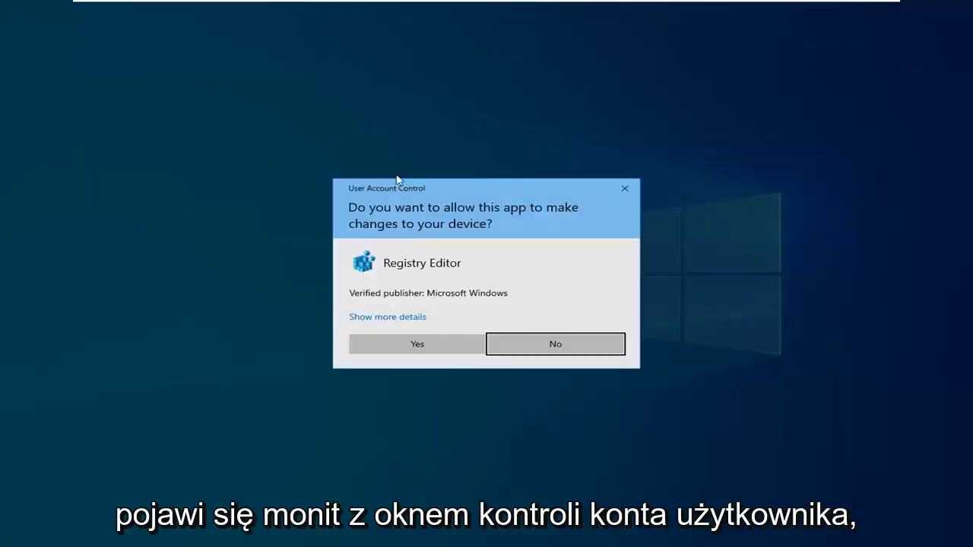
Step: Approve the UAC prompt, then open and cancel the registry Export dialog
click(408, 346)
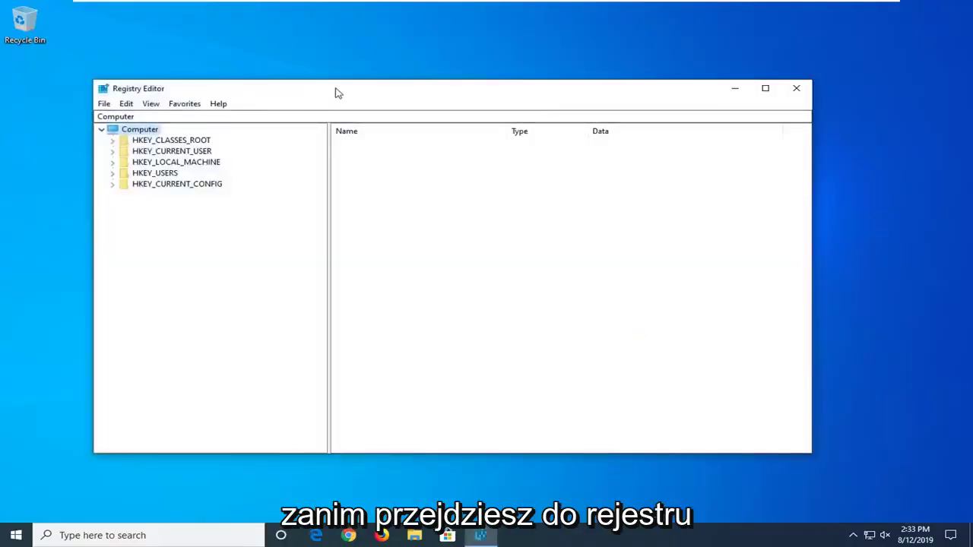
drag(338, 93, 351, 95)
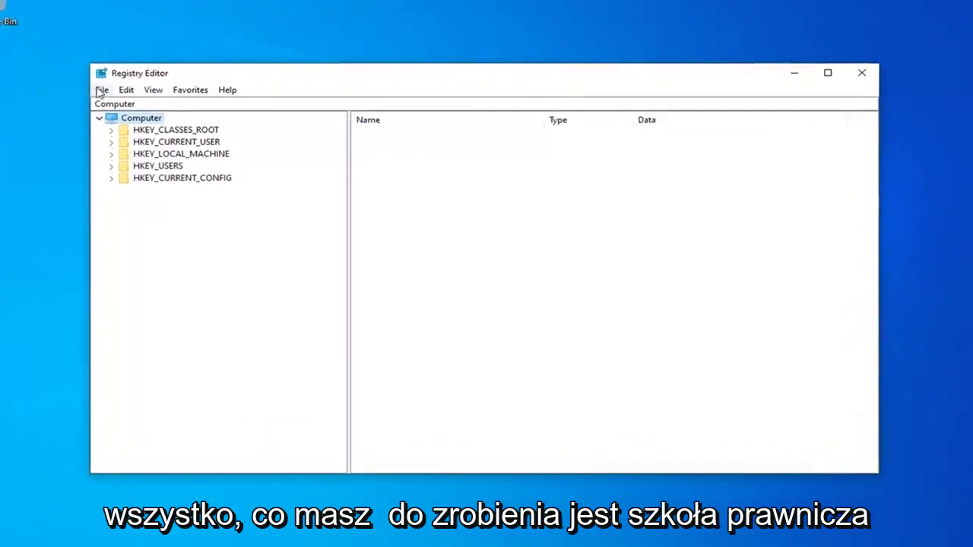
click(93, 86)
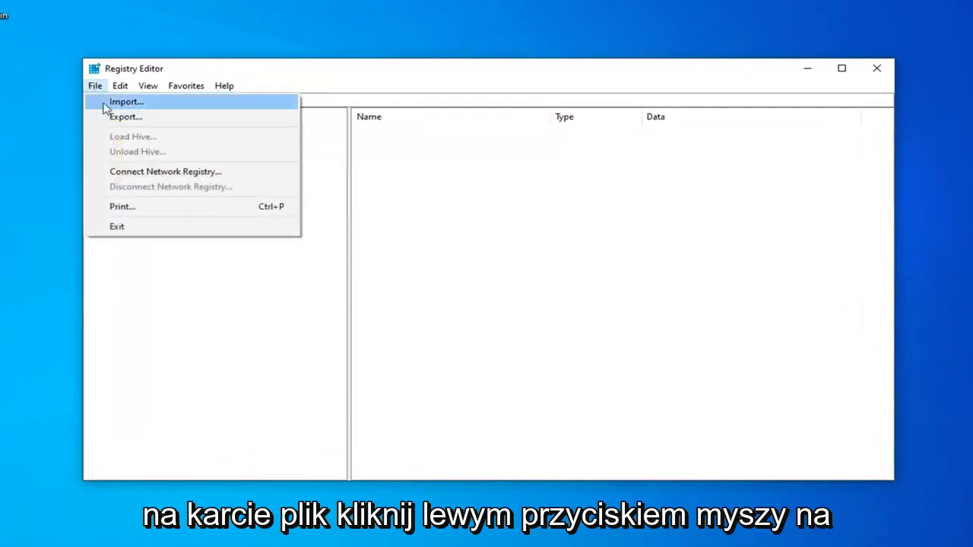
click(120, 118)
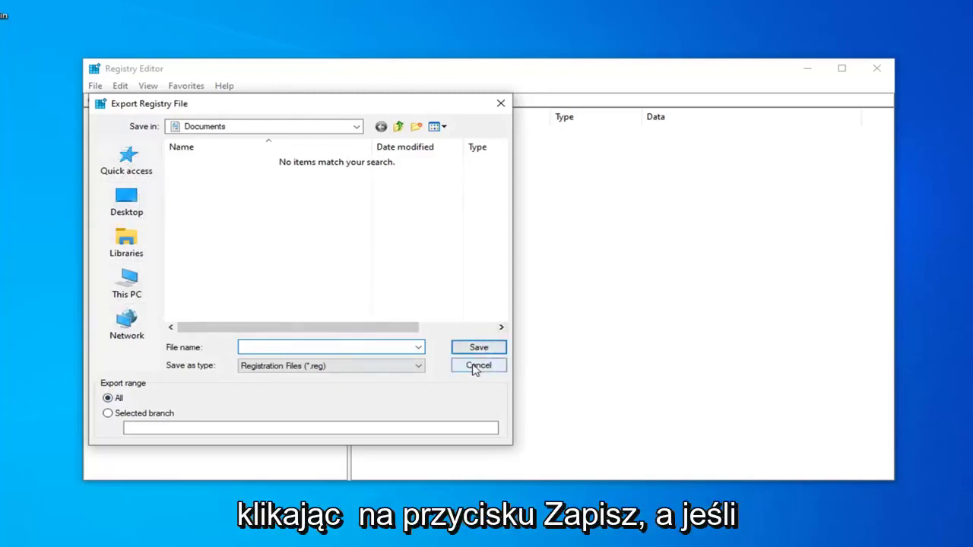
click(473, 365)
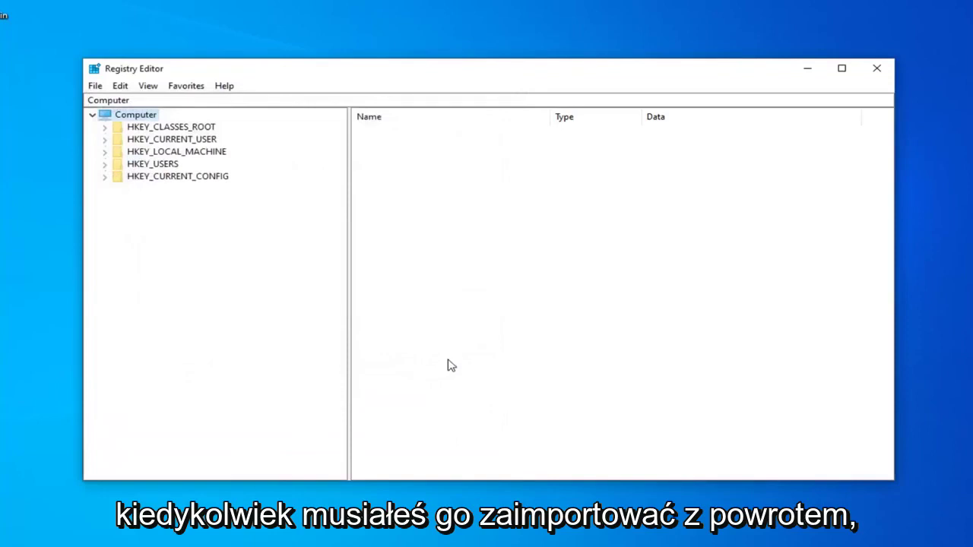
Step: Open the registry Import dialog and cancel it
click(92, 87)
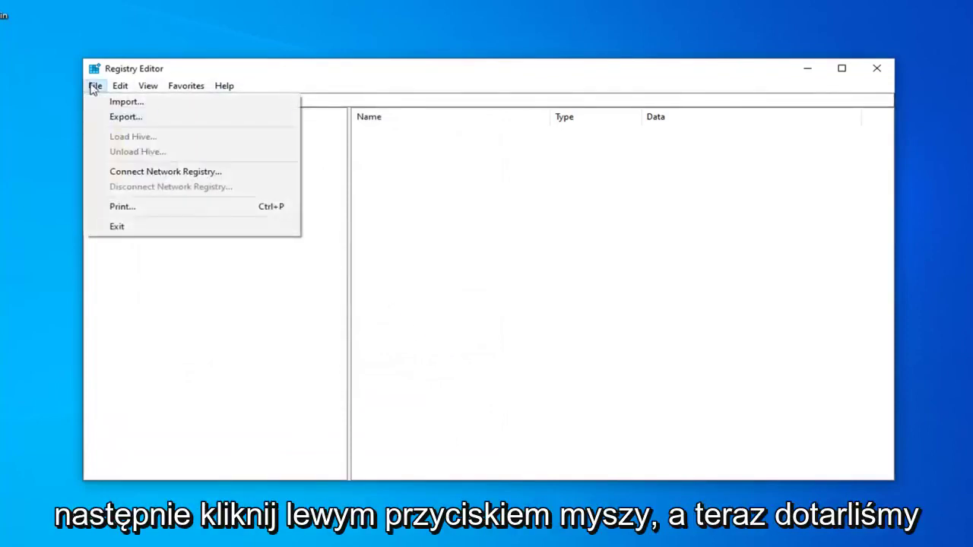
click(114, 103)
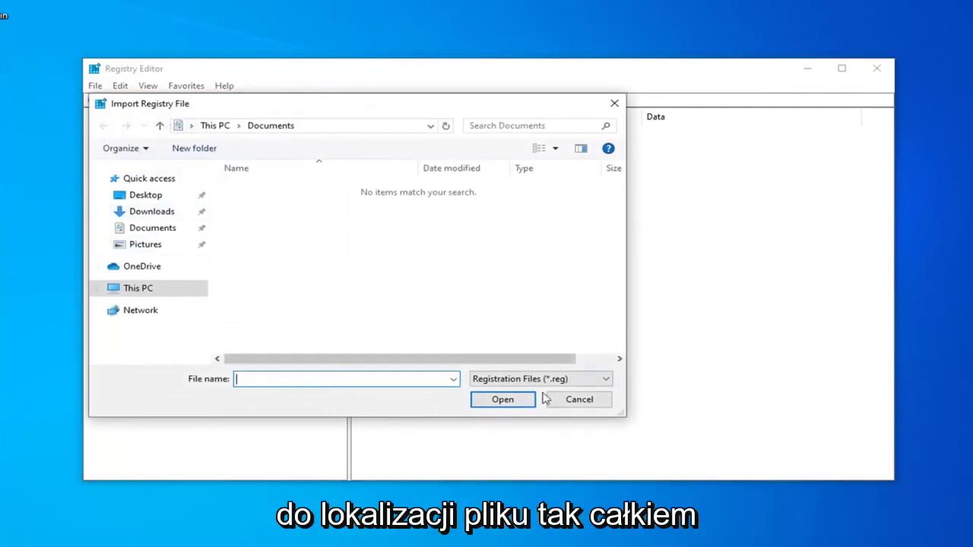
click(576, 399)
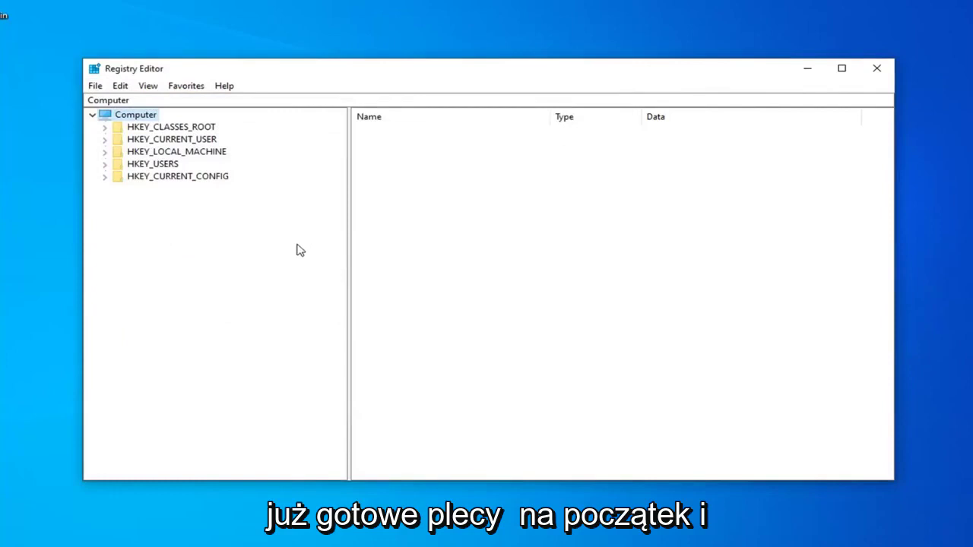
Step: Expand HKEY_CURRENT_USER\SOFTWARE\Classes and select its Local Settings key
click(175, 143)
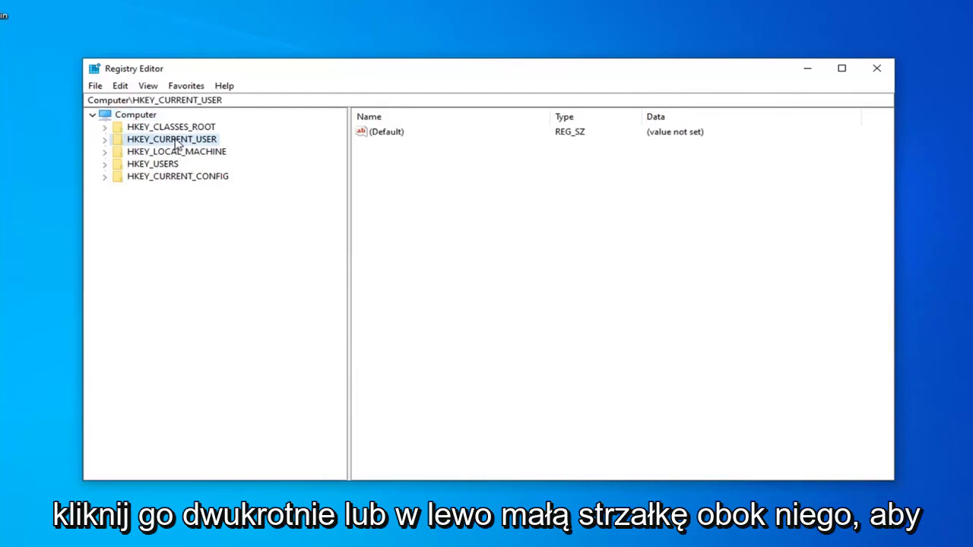
double_click(177, 143)
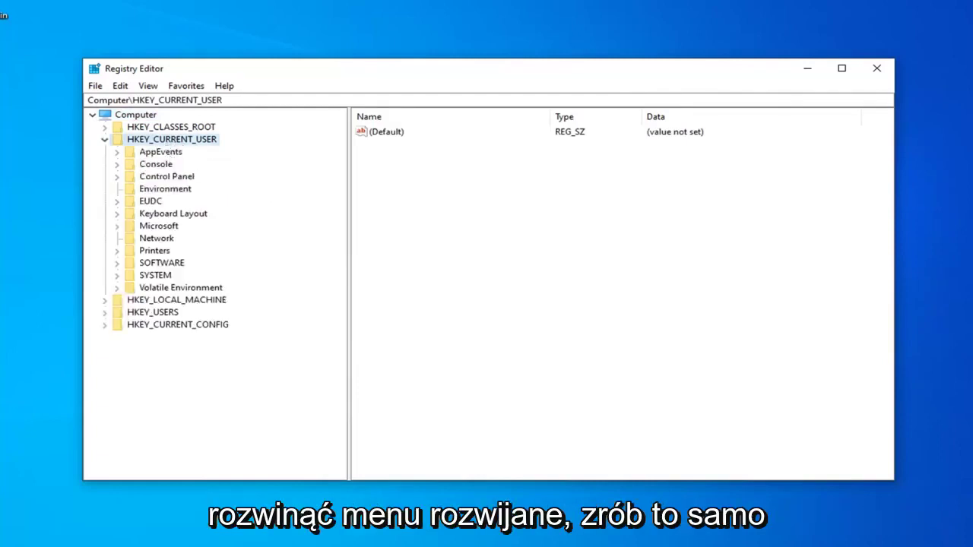
double_click(161, 263)
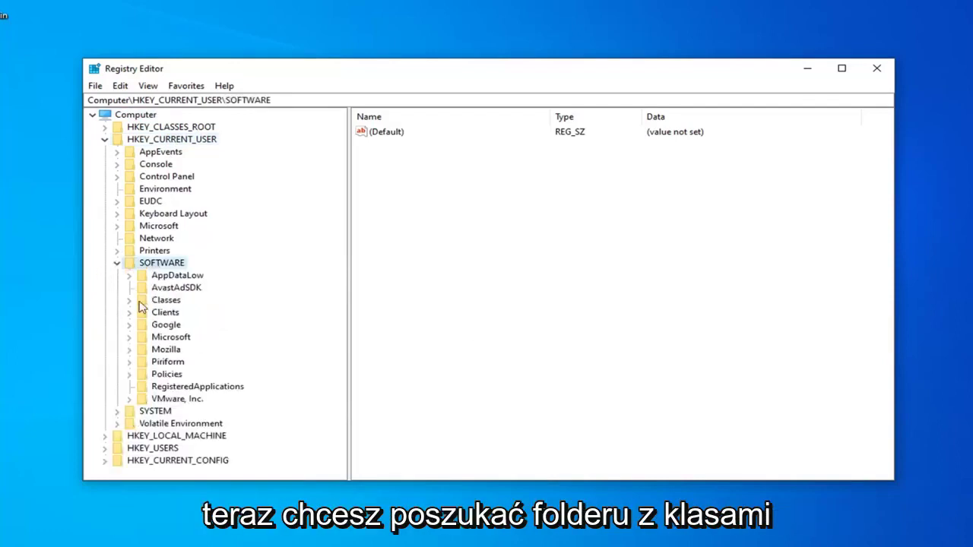
click(173, 305)
click(129, 303)
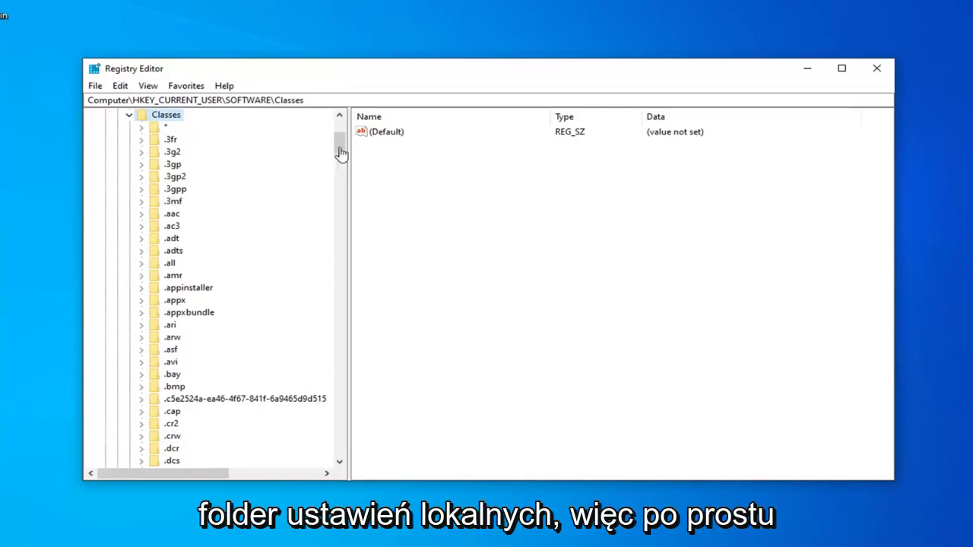
scroll(279, 281, down, 4)
scroll(280, 281, down, 3)
scroll(272, 298, down, 3)
scroll(267, 310, down, 10)
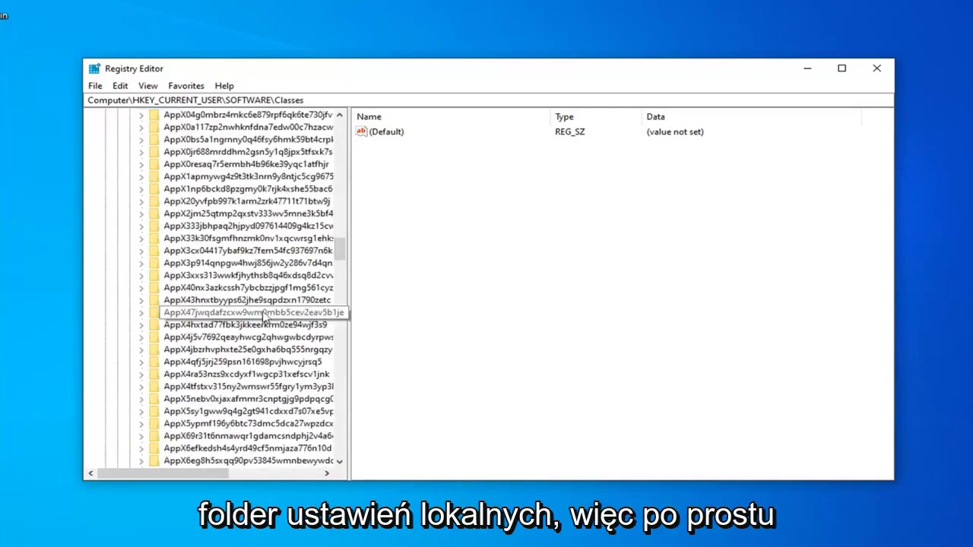
scroll(265, 322, down, 5)
scroll(266, 318, down, 10)
scroll(268, 315, down, 7)
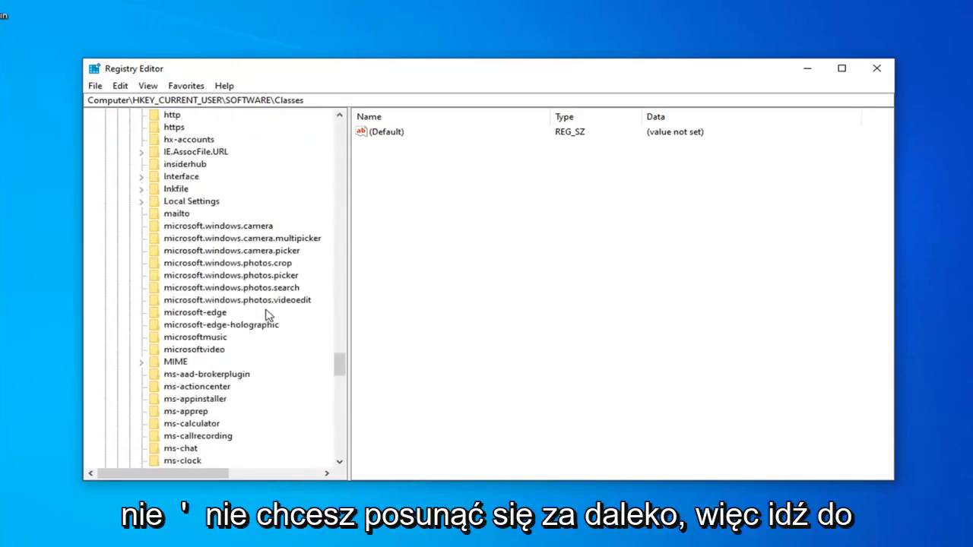
click(192, 200)
scroll(202, 204, up, 3)
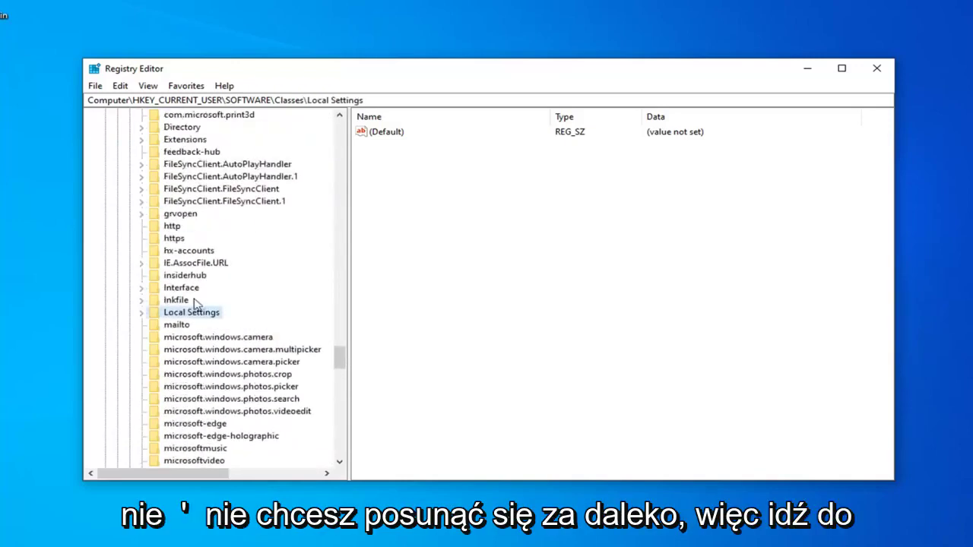
Step: Expand Local Settings\Software\Microsoft\Windows and select the Shell key
click(140, 312)
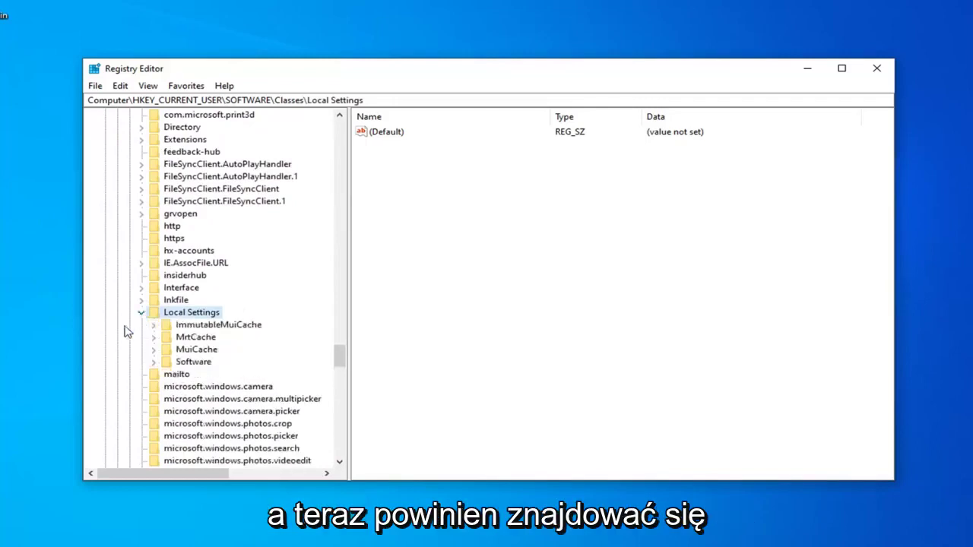
click(176, 366)
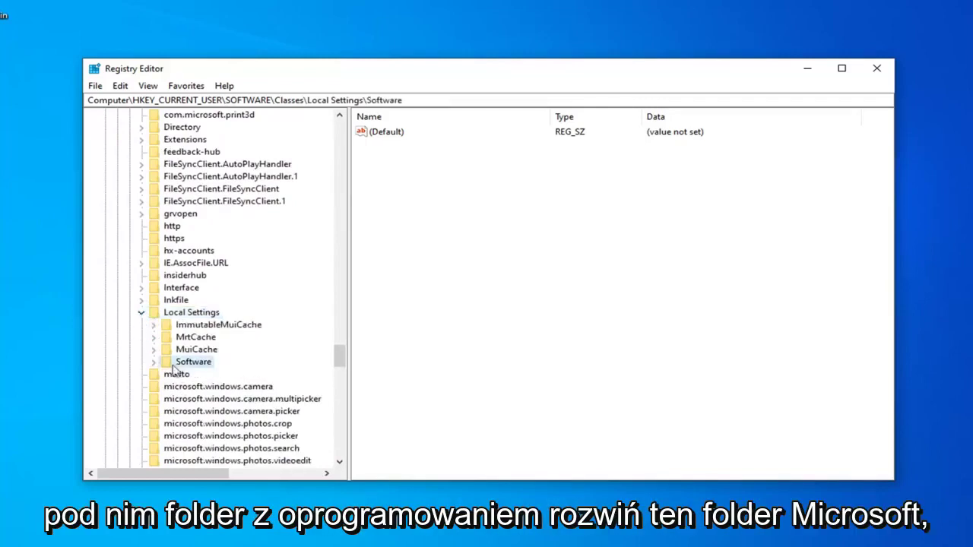
click(154, 363)
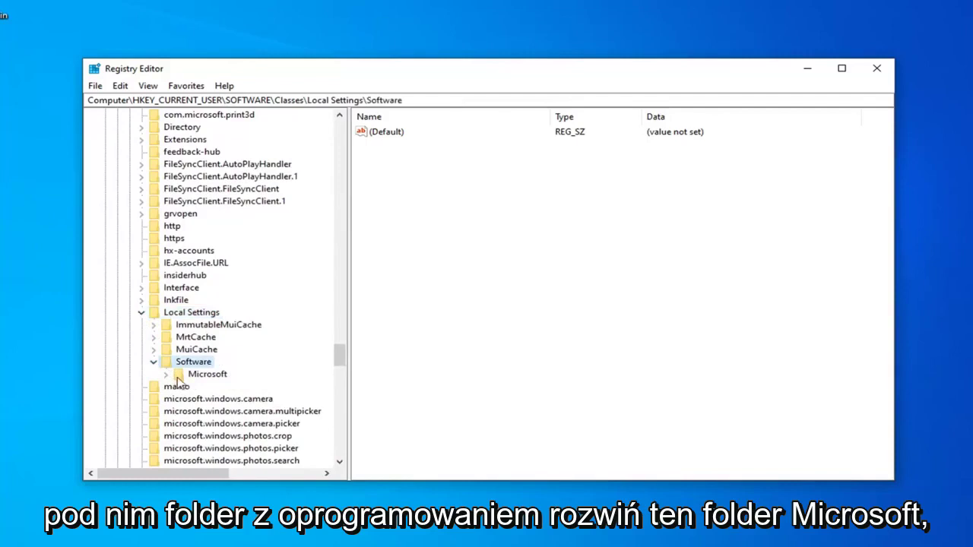
click(165, 377)
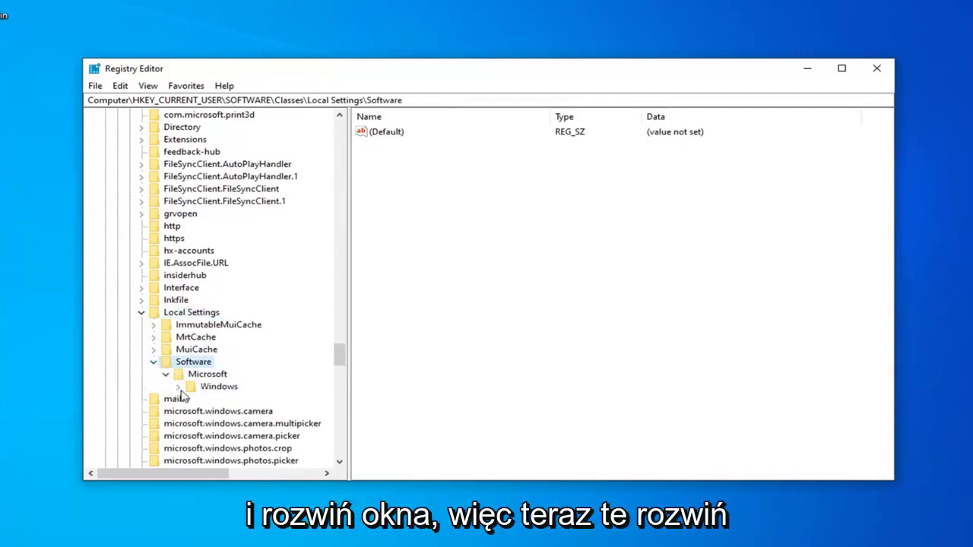
click(178, 388)
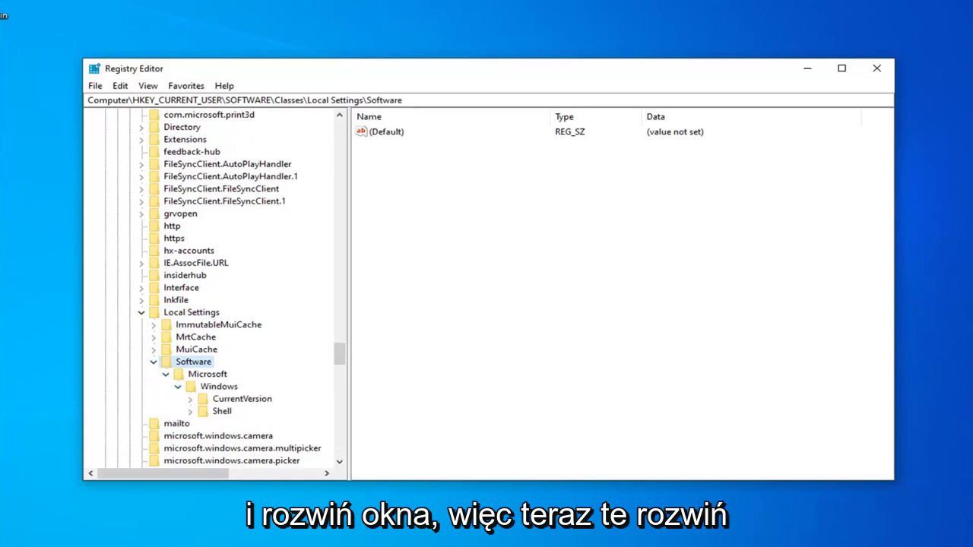
click(223, 412)
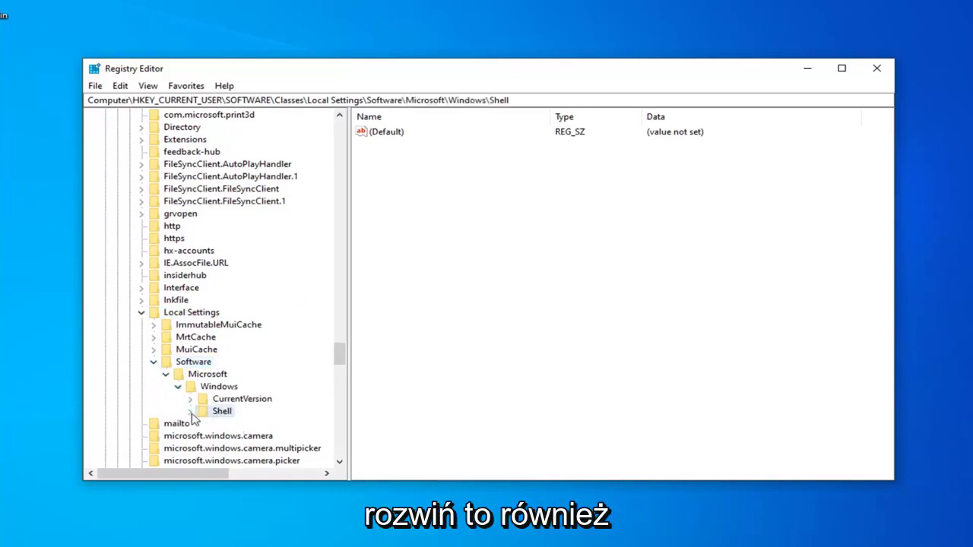
Step: Expand Shell to list its BagMRU, Bags and MuiCache subkeys
click(191, 412)
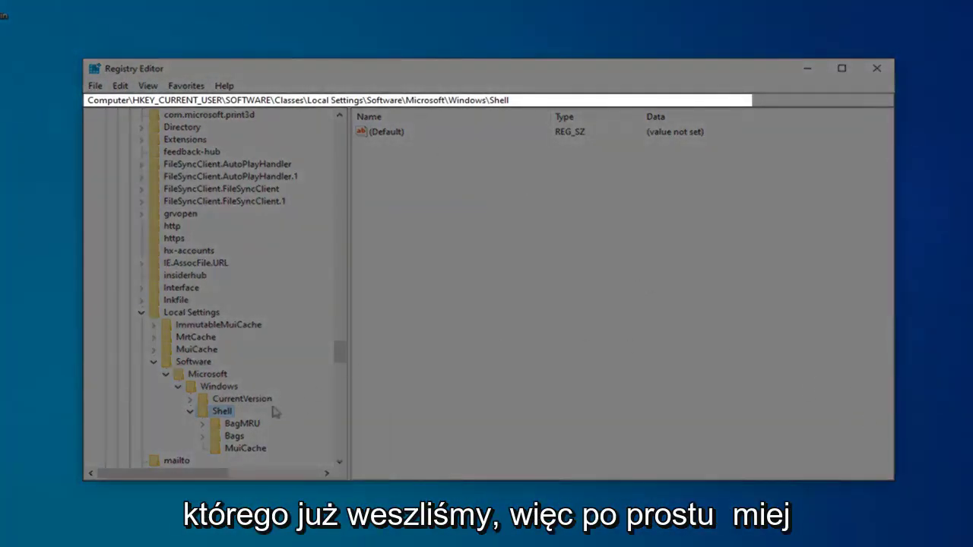
drag(338, 353, 335, 363)
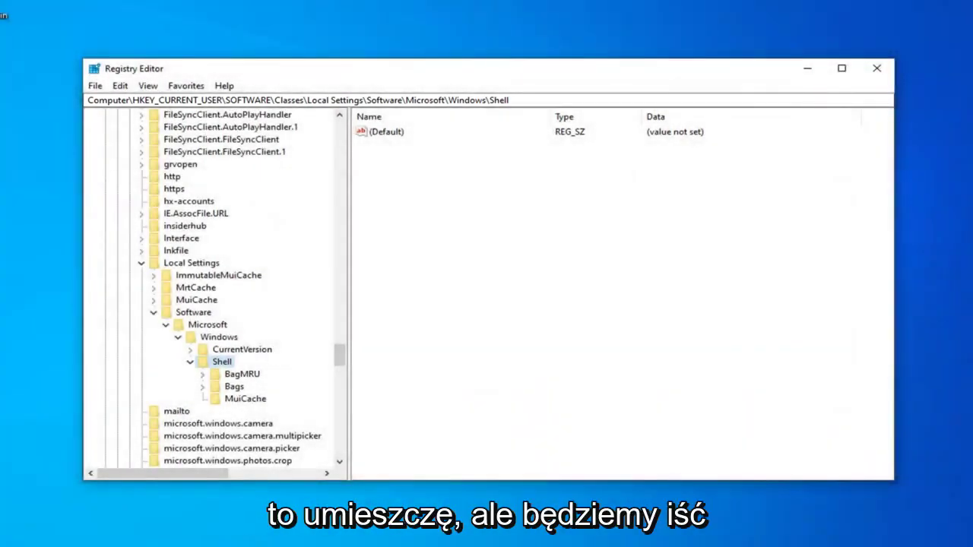
Step: Delete the BagMRU key and its subkeys from under Shell
click(242, 374)
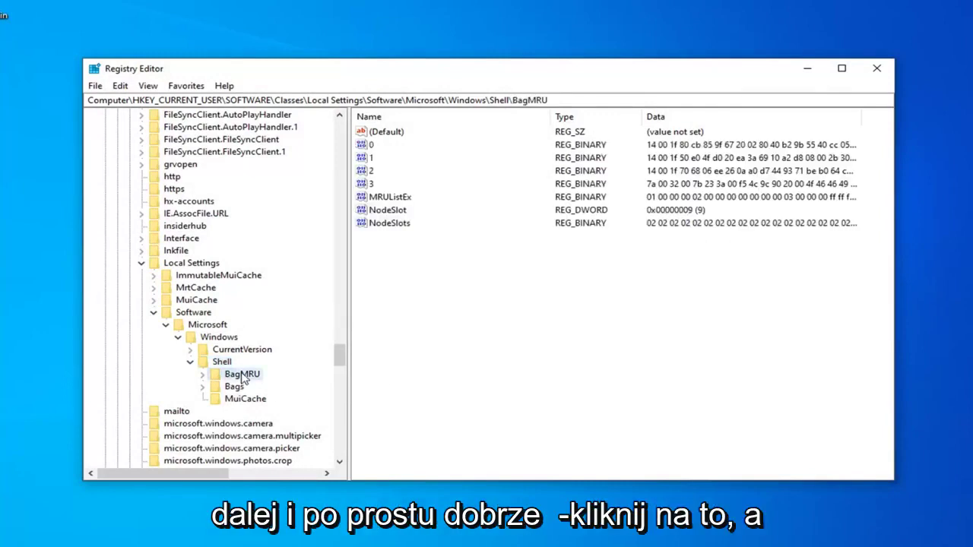
right_click(243, 376)
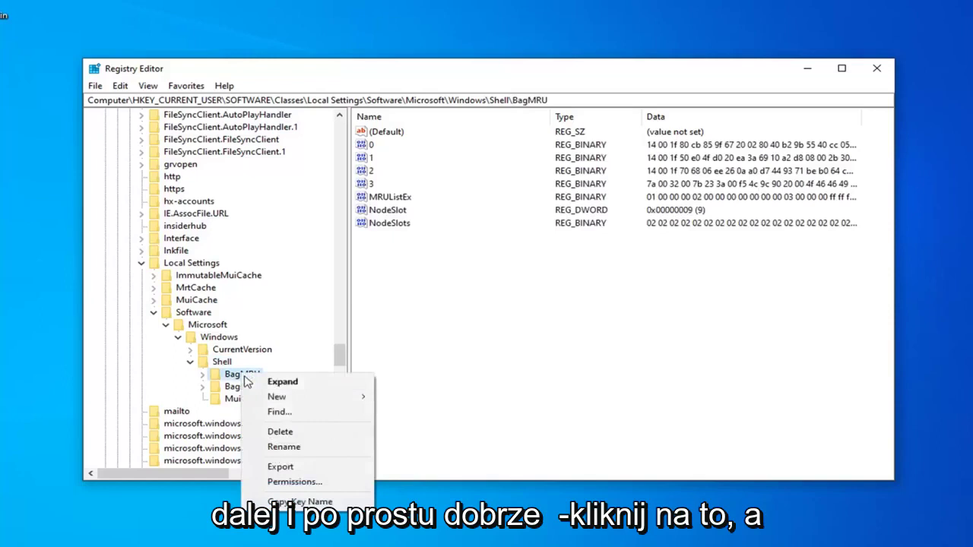
click(279, 432)
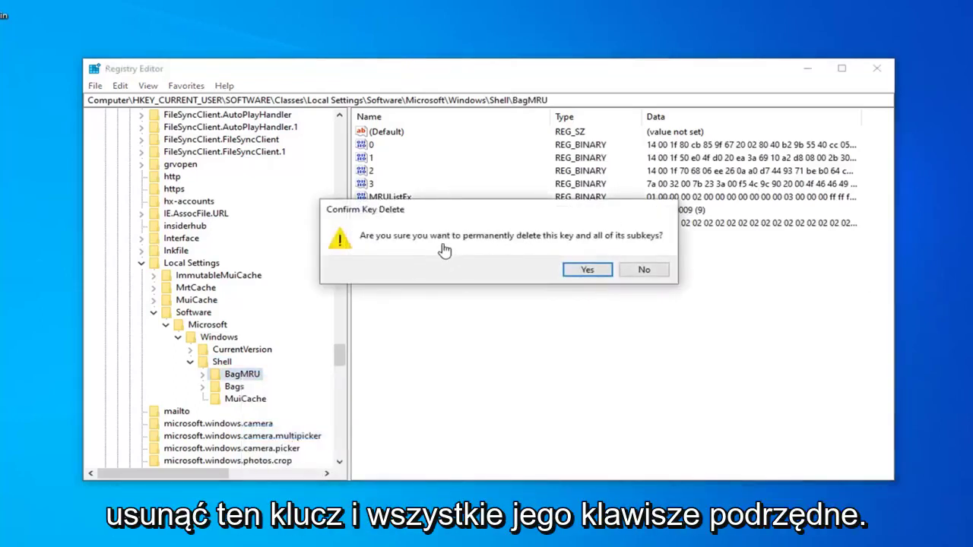
click(587, 269)
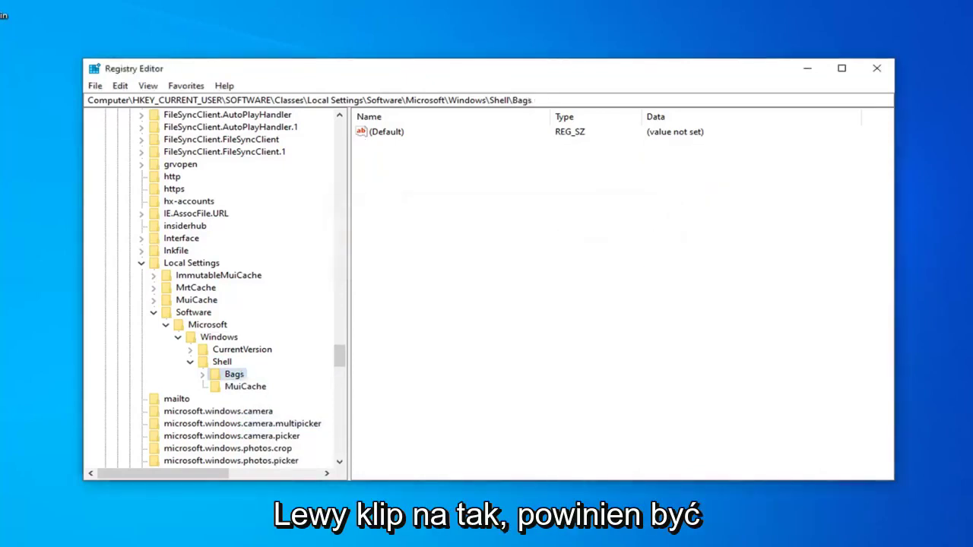
Step: Delete the Bags key and its subkeys from under Shell
right_click(234, 378)
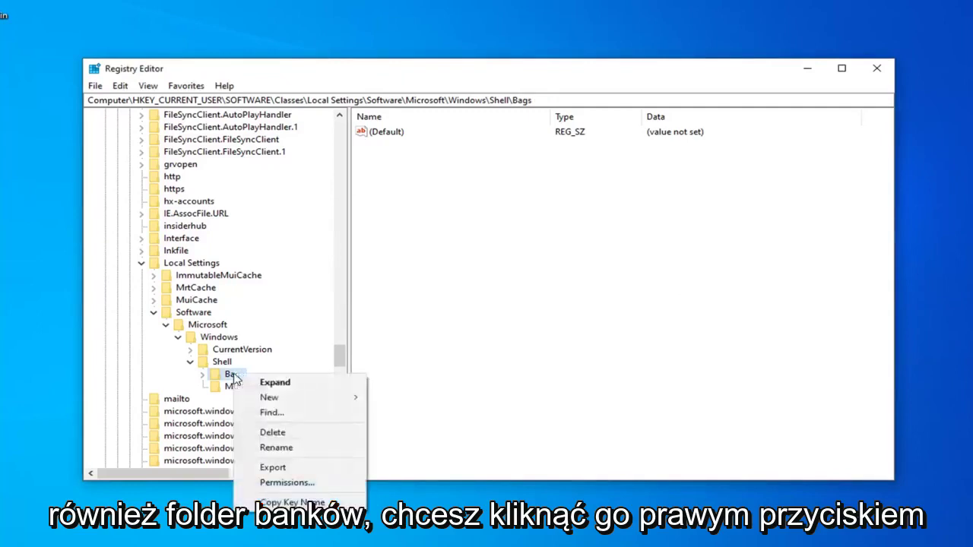
click(277, 435)
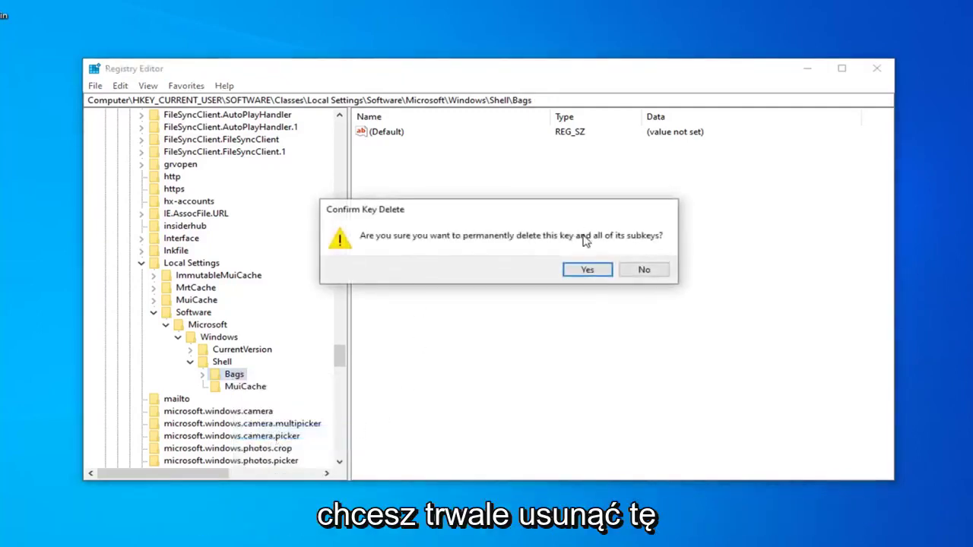
click(599, 277)
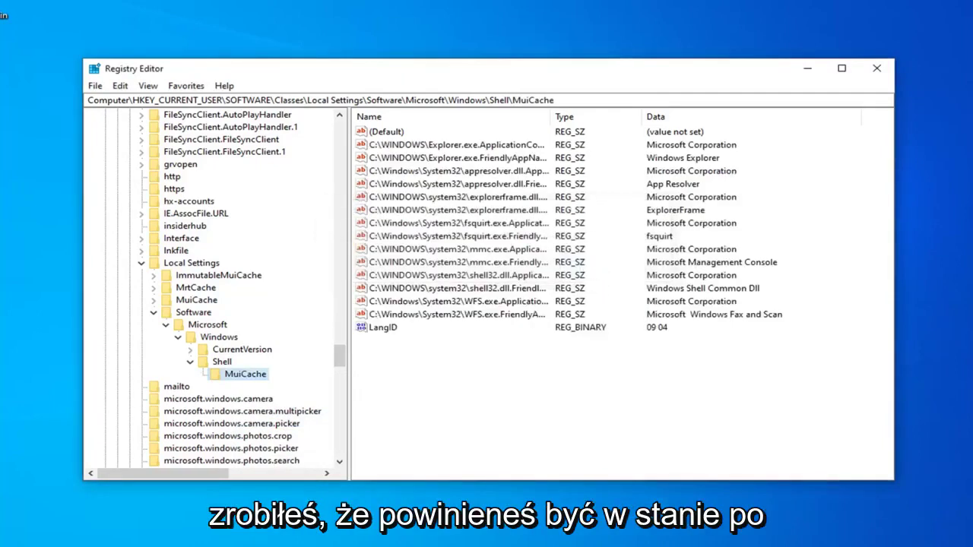
Step: Collapse the Shell, Windows, Microsoft, Software and Local Settings keys
key(Delete)
key(Return)
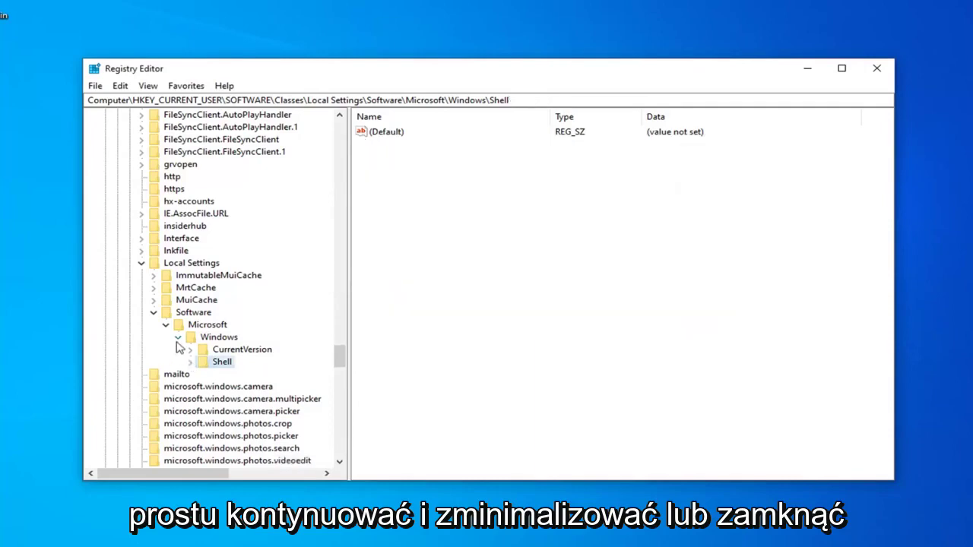
click(178, 336)
click(154, 312)
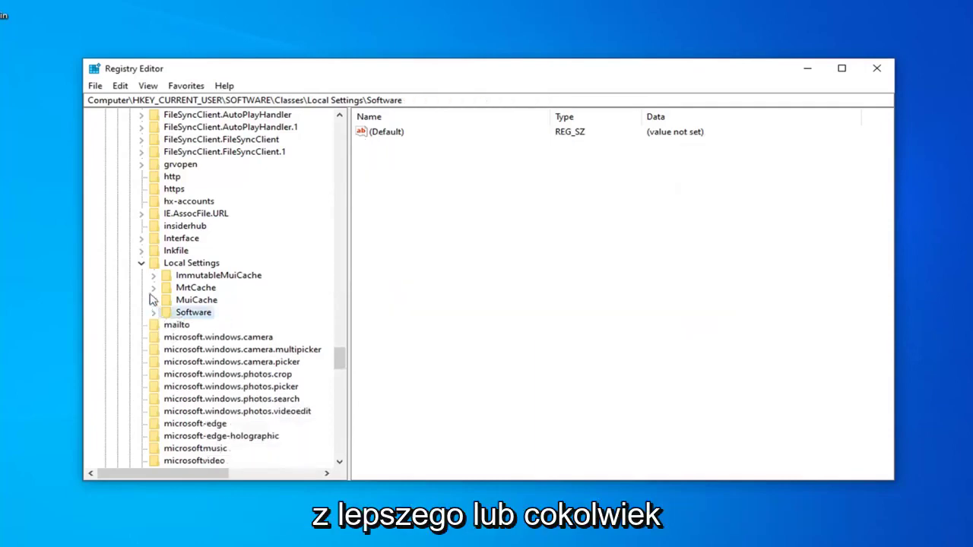
click(140, 263)
Step: Collapse Classes, SOFTWARE and HKEY_CURRENT_USER, then close Registry Editor
scroll(322, 339, up, 10)
scroll(322, 340, up, 5)
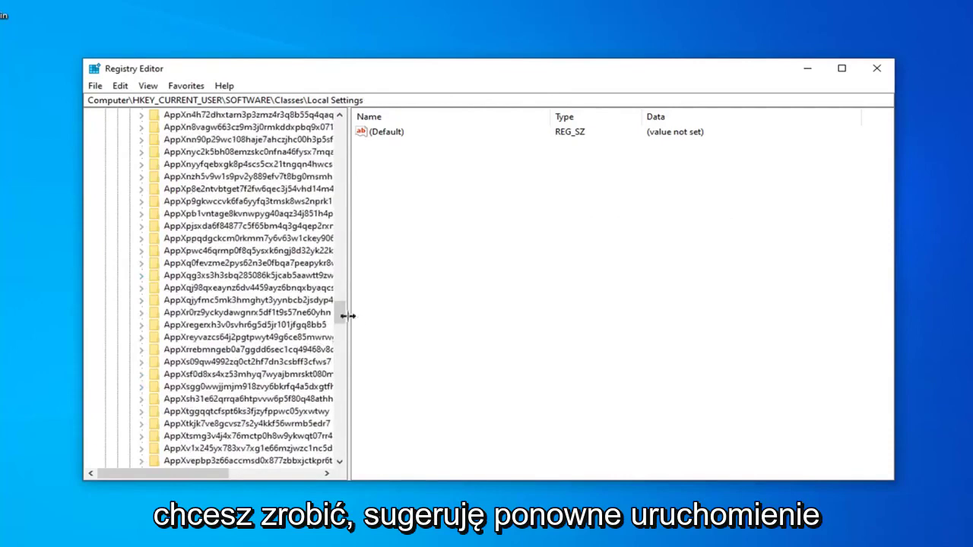
drag(340, 311, 339, 156)
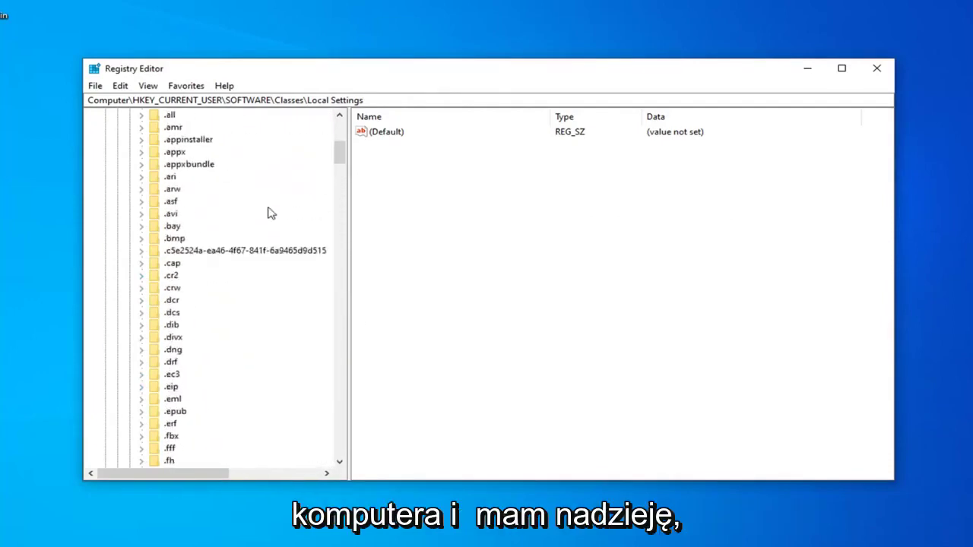
scroll(124, 357, up, 7)
scroll(137, 317, up, 3)
click(129, 300)
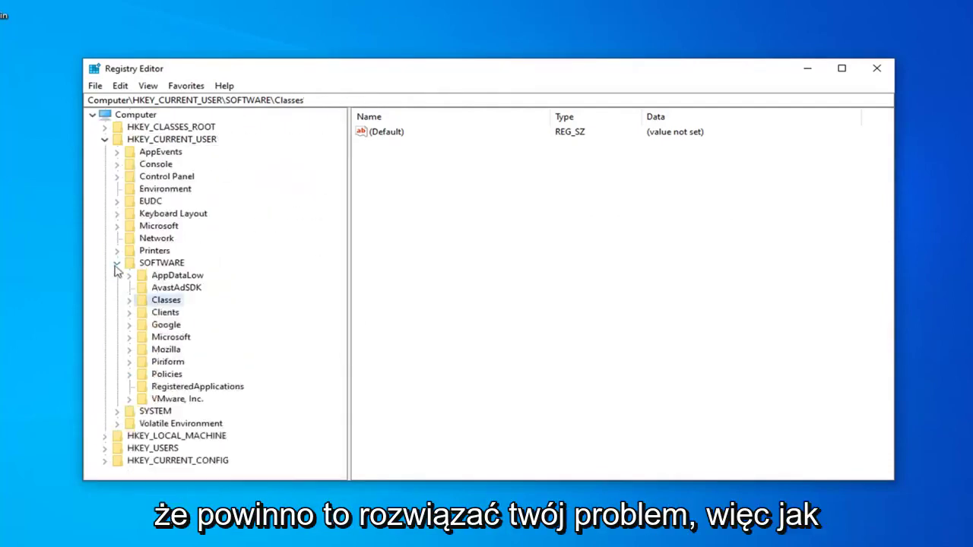
click(116, 263)
click(104, 139)
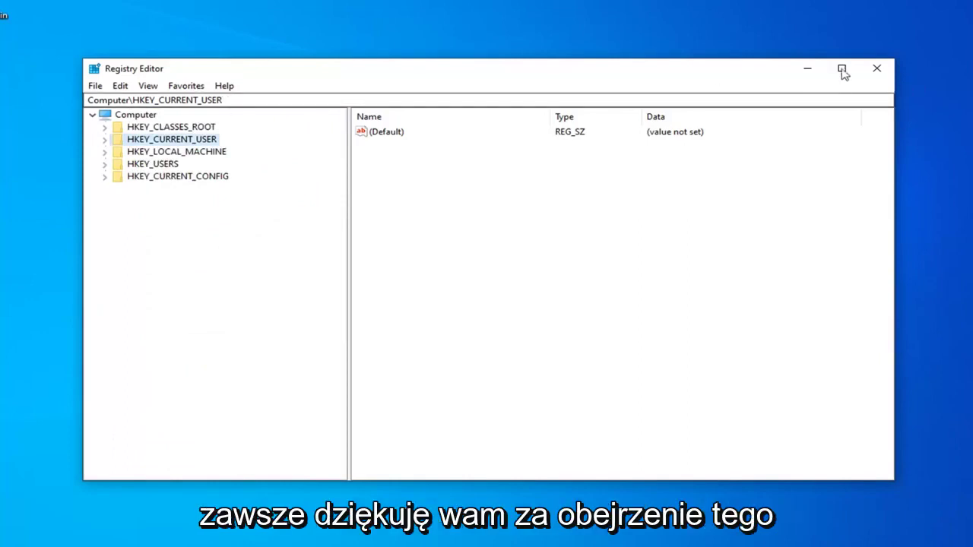
click(875, 69)
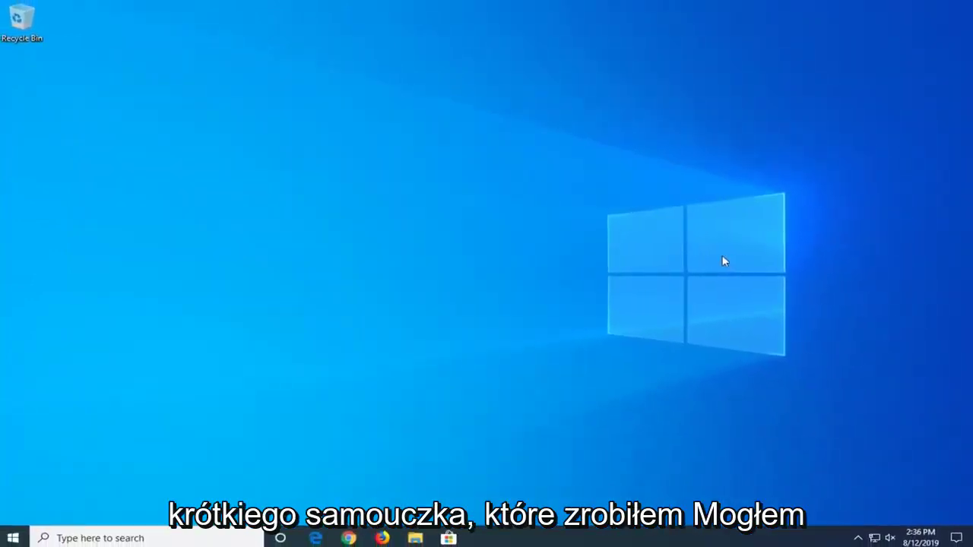